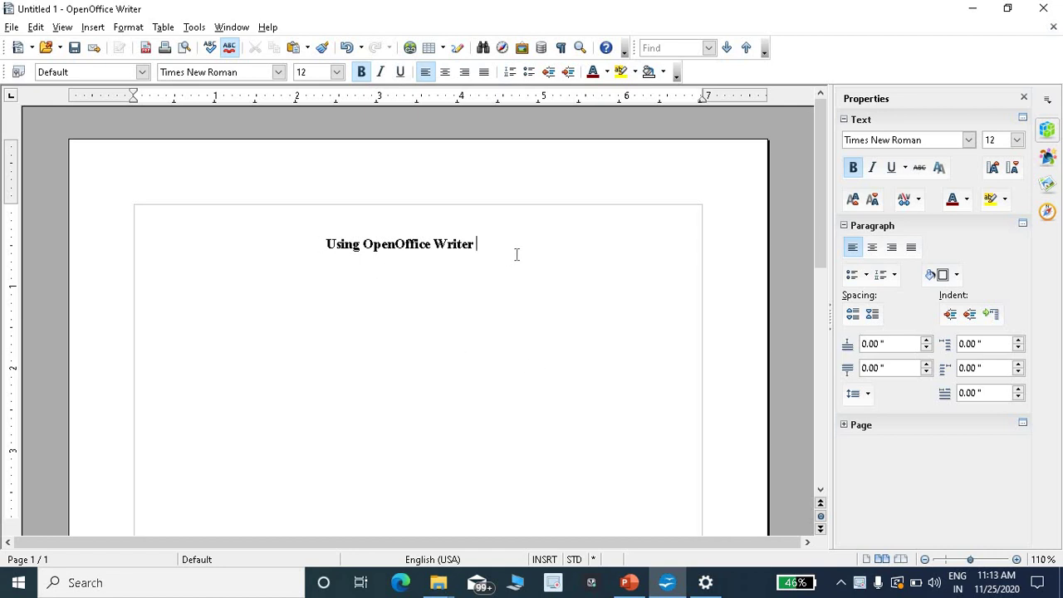
Step: Add the line "1) Select a Text" below the title, leaving a blank line between them
key(Return)
key(Return)
text(1) Select a Text)
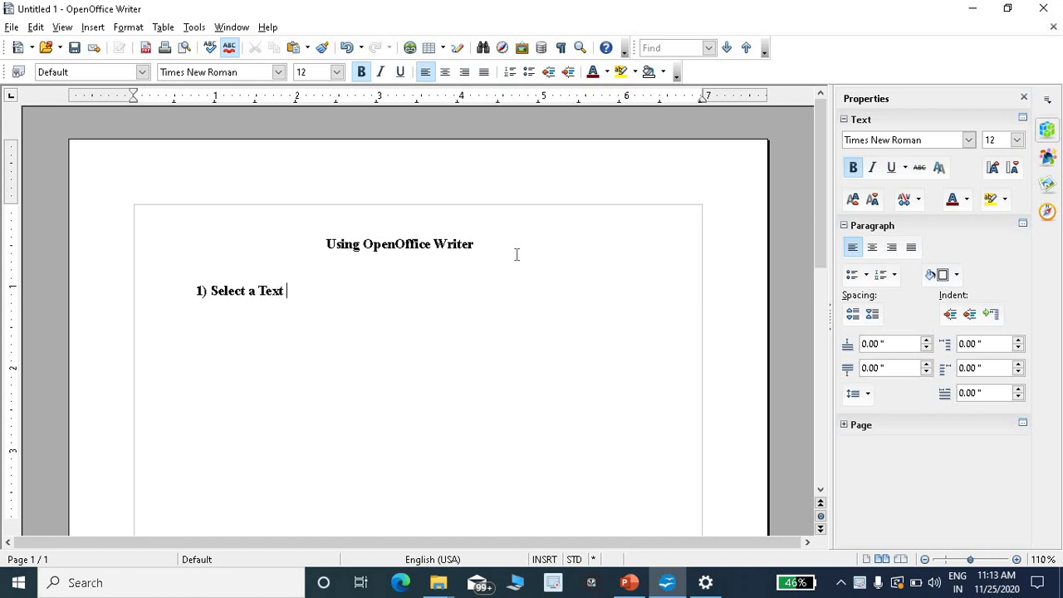
Step: Select the title text "Using OpenOffice Writer" from its first letter onward and clear the selection
click(325, 244)
drag(323, 244, 445, 252)
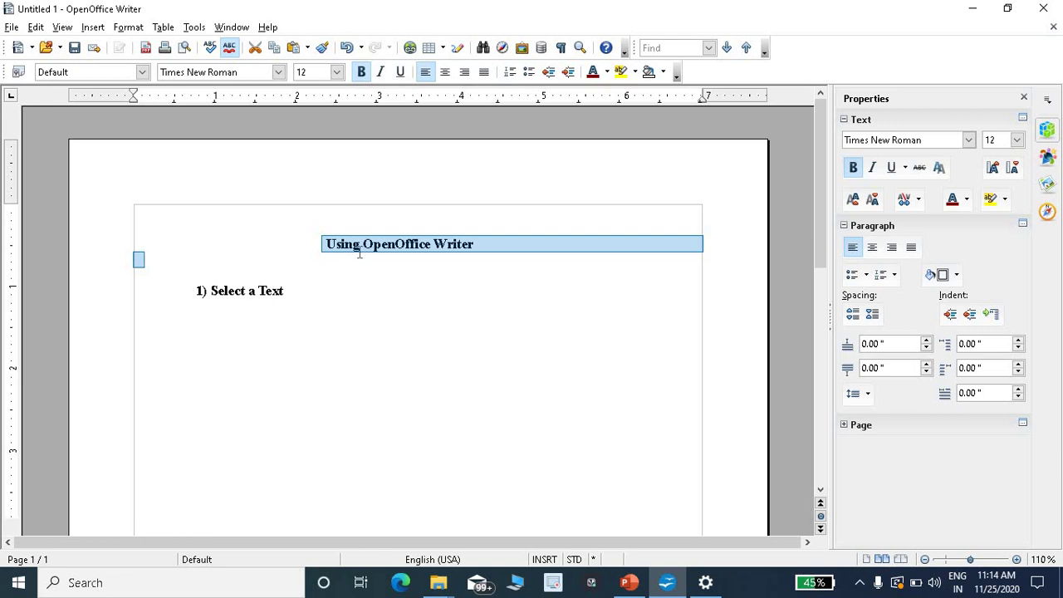
click(316, 243)
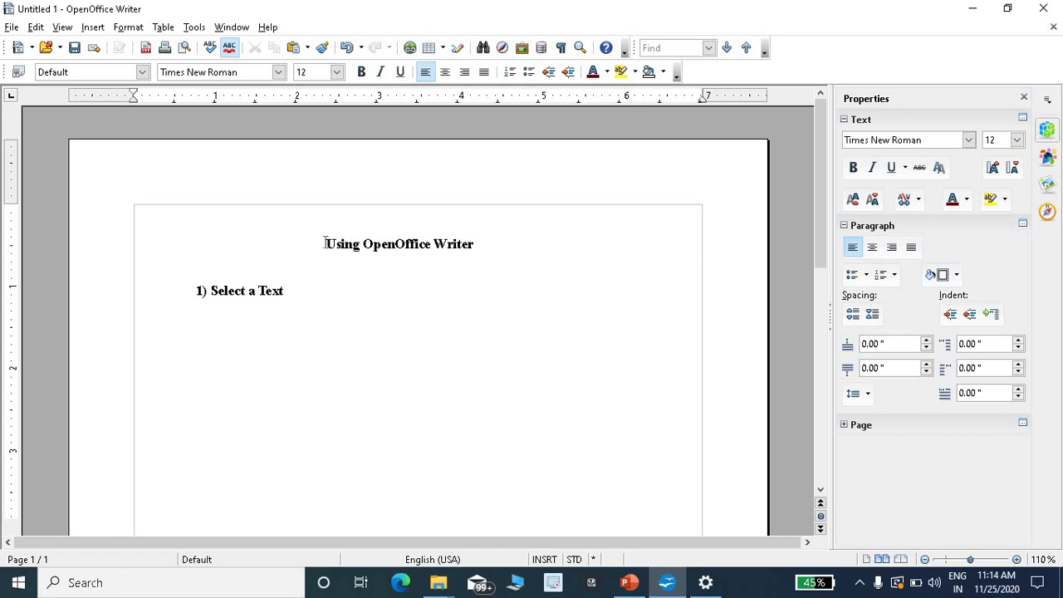
drag(325, 243, 427, 256)
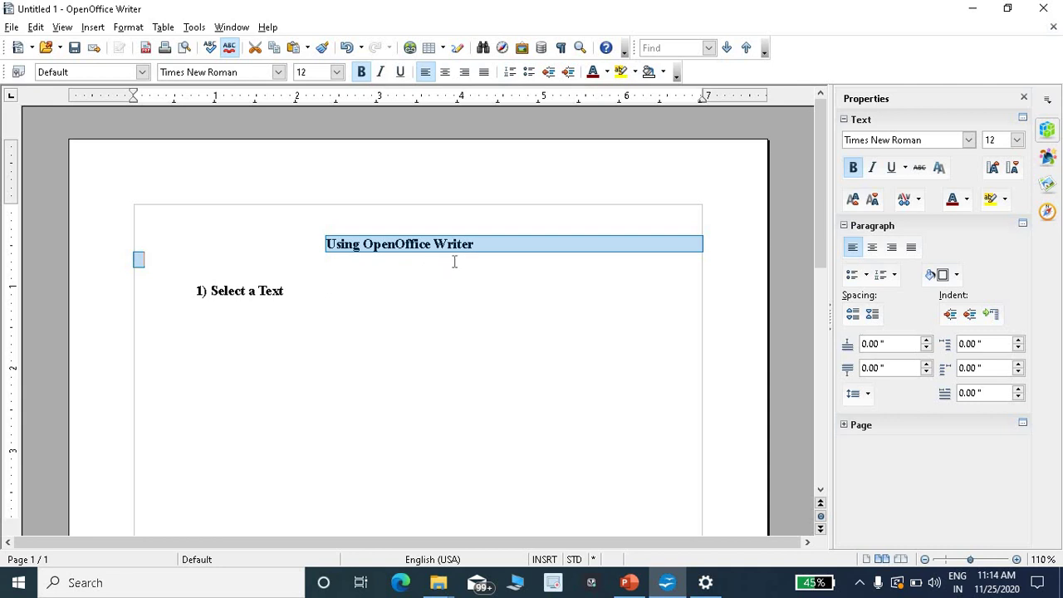
click(419, 264)
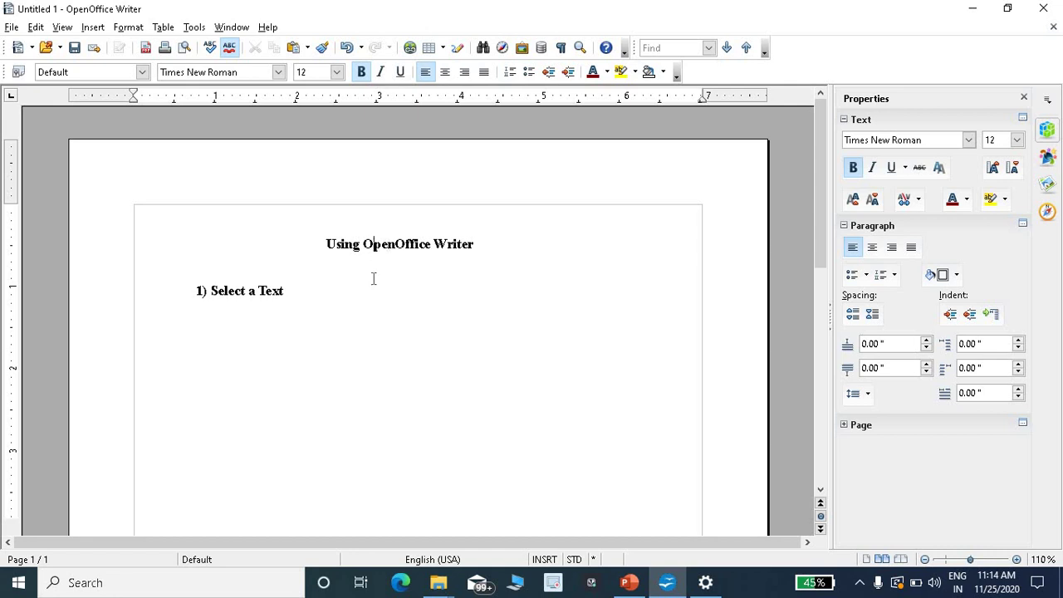
Step: Select the word "OpenOffice" in the title and extend the selection to the whole title sentence
click(376, 249)
double_click(385, 247)
triple_click(385, 248)
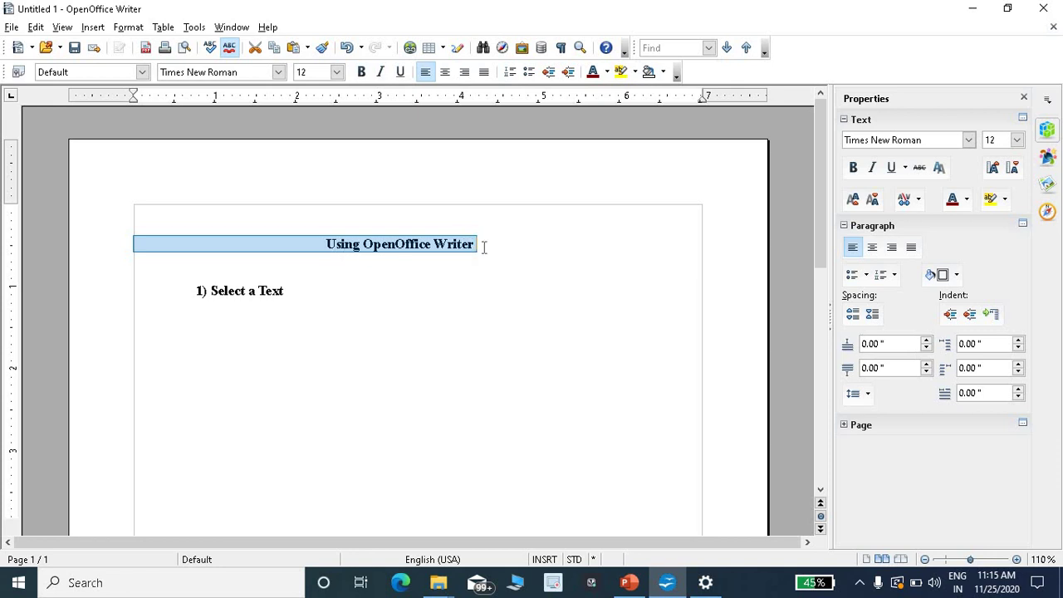
Step: Add "Editing a Document" as the second numbered item below "Select a Text"
click(297, 293)
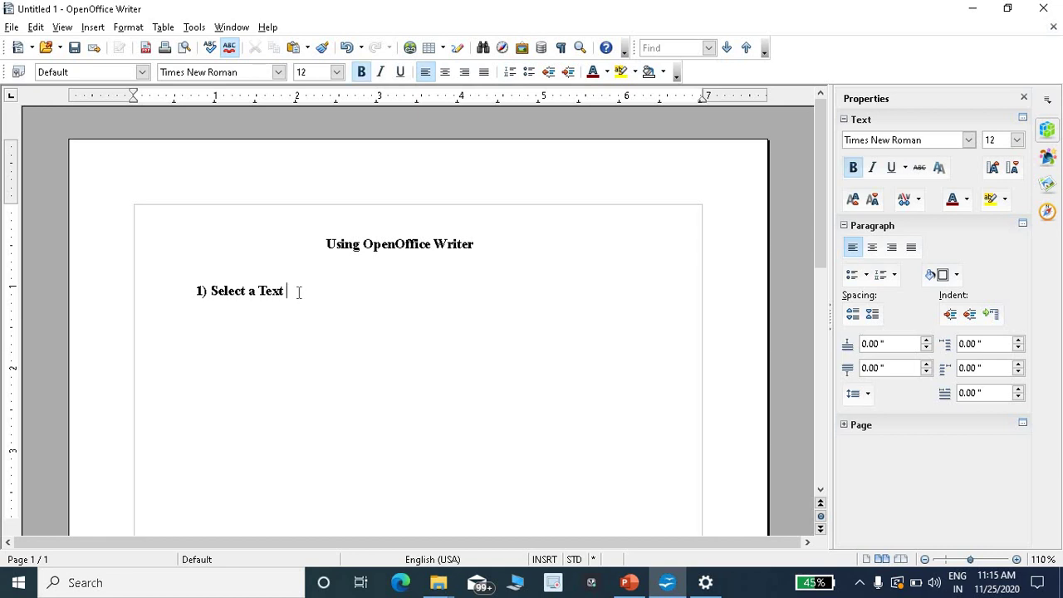
key(Return)
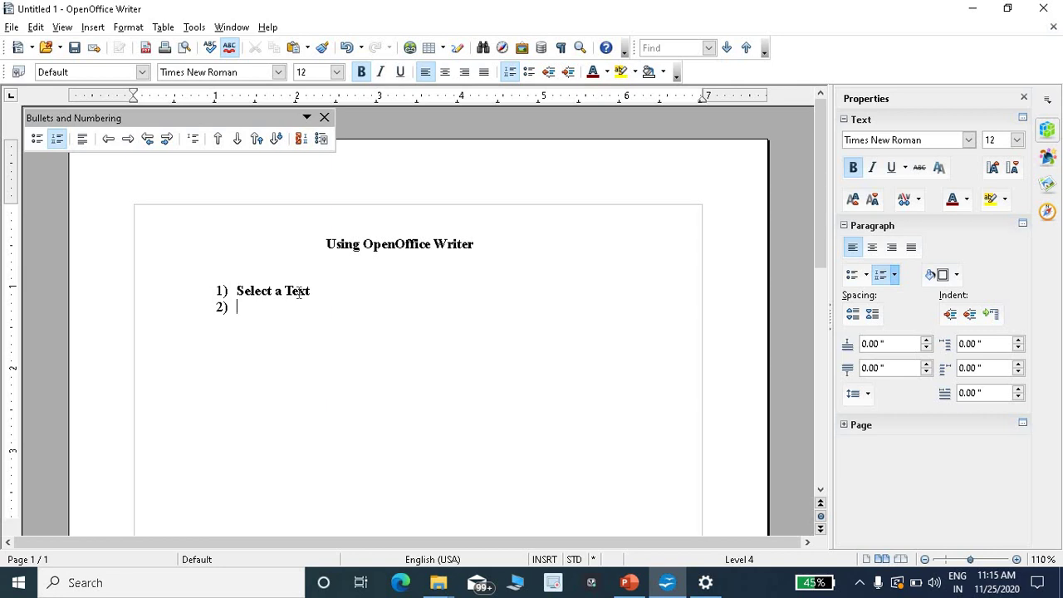
text(Editing a D)
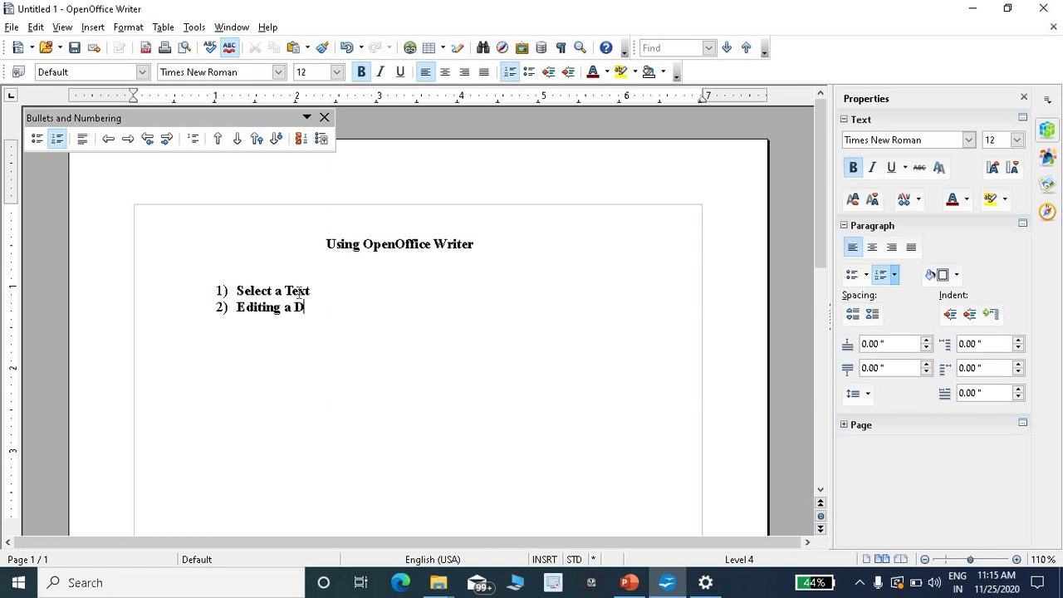
text(ocument)
Step: Add the unnumbered lines "-Adding text" and "ABCD" below "Editing a Document"
key(Return)
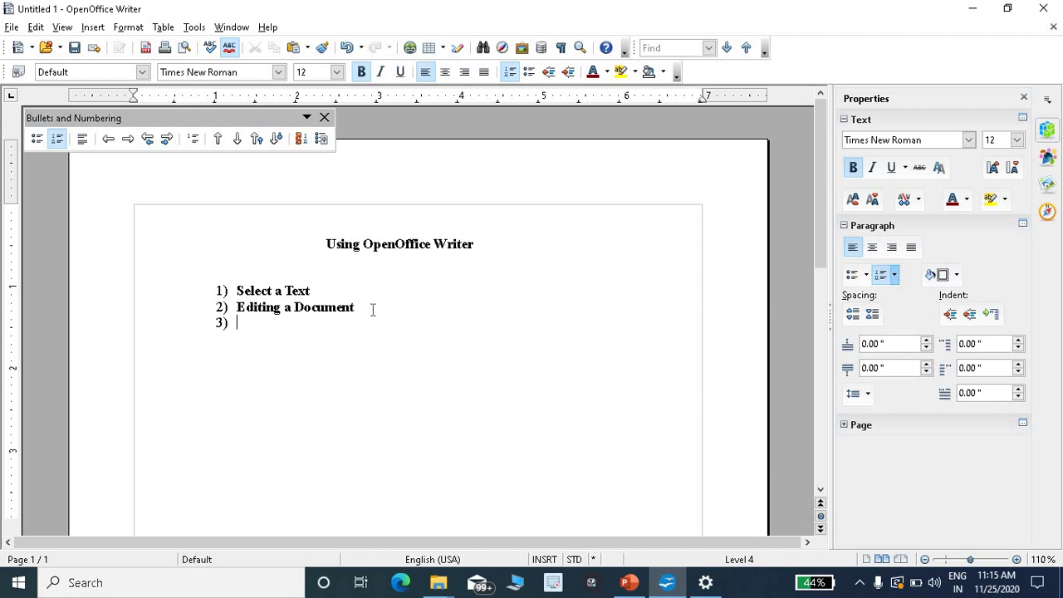
key(BackSpace)
text(-Adding text)
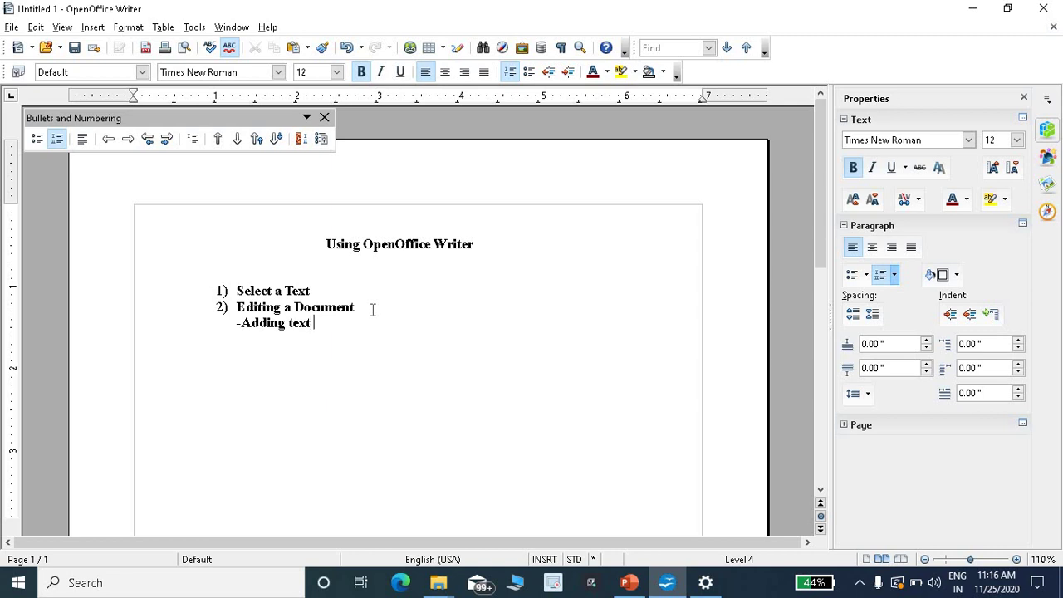
key(Return)
key(BackSpace)
text(ABCD)
Step: Add the unnumbered line "-Deleting text" below "ABCD"
click(238, 338)
key(Return)
key(BackSpace)
text(-)
text(De)
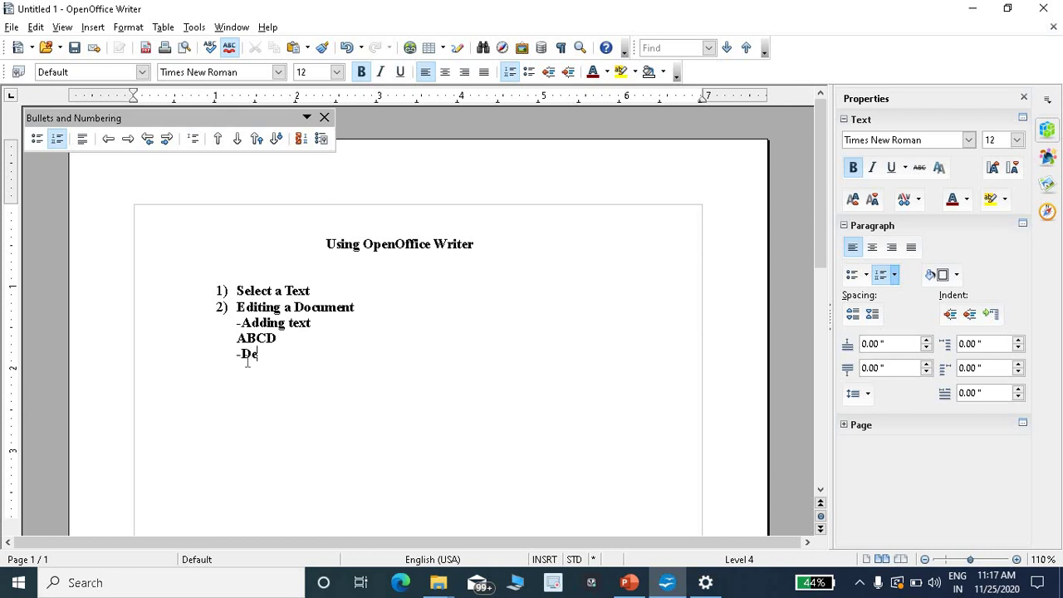
text(leting text)
Step: Insert a blank unnumbered line between "Select a Text" and "Editing a Document"
click(323, 291)
key(Return)
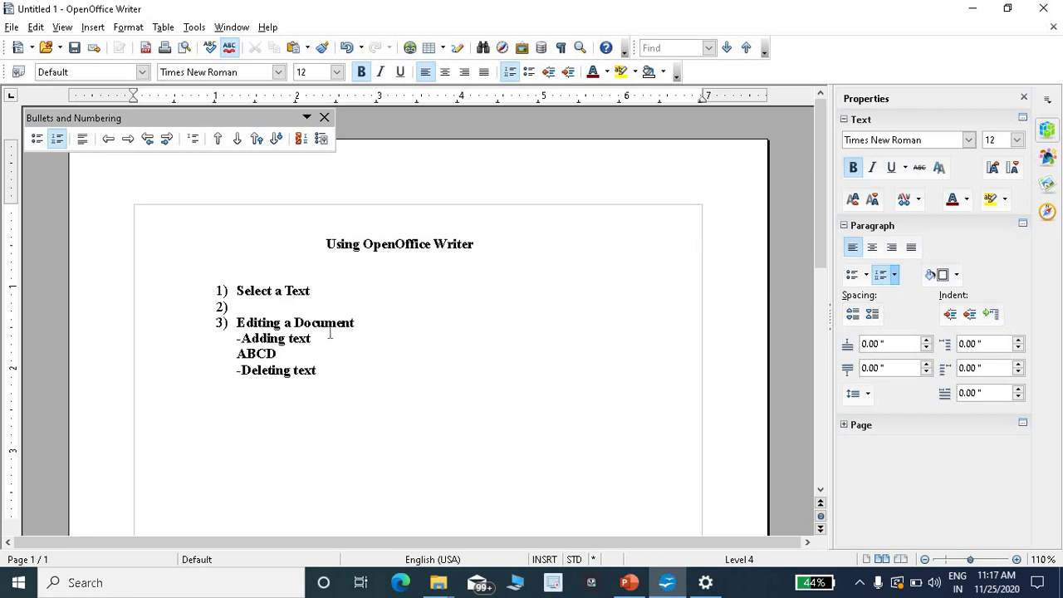
key(BackSpace)
key(BackSpace)
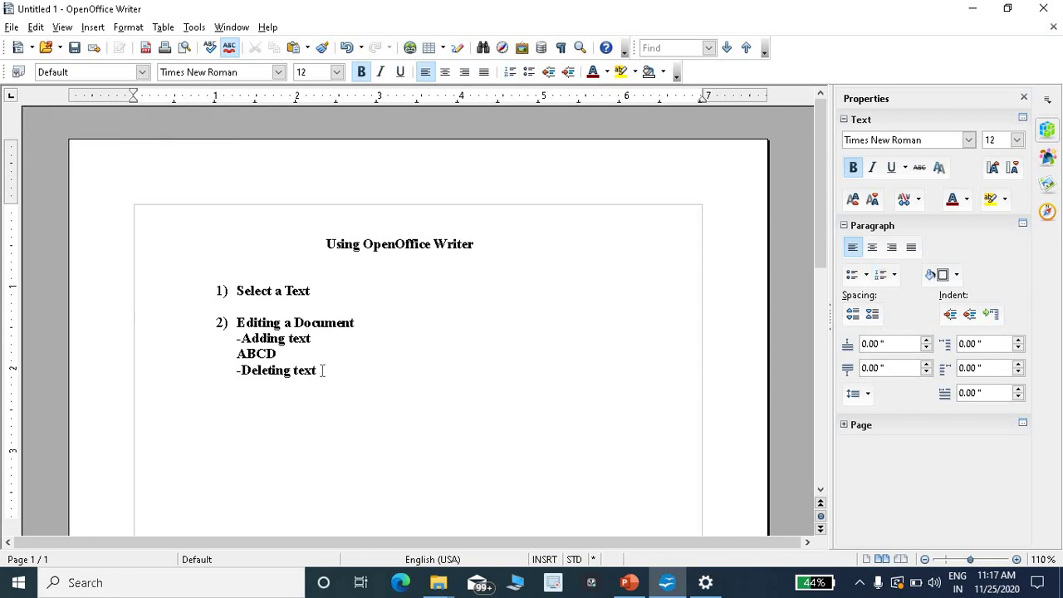
Step: Add an unnumbered line under "-Deleting text", enter a sample person's name on it, and delete the name
click(333, 368)
key(Return)
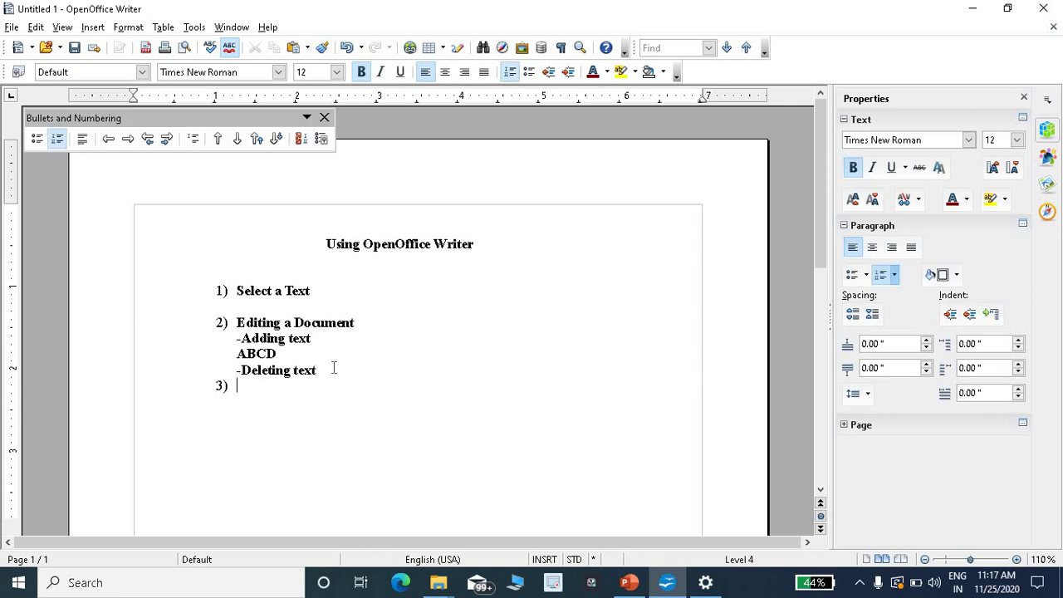
key(BackSpace)
text(Mahesh sir)
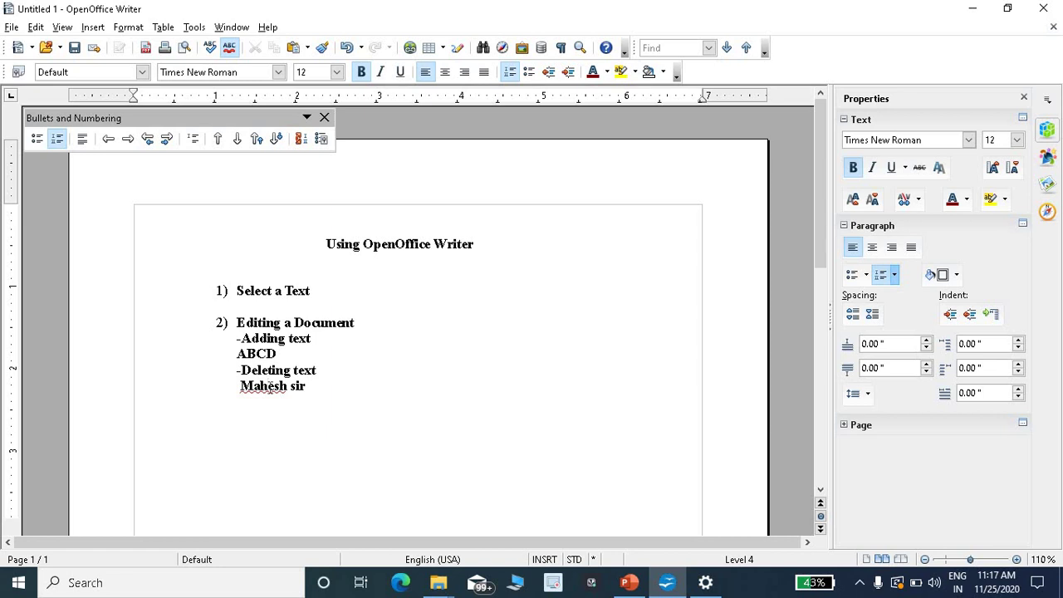
triple_click(269, 385)
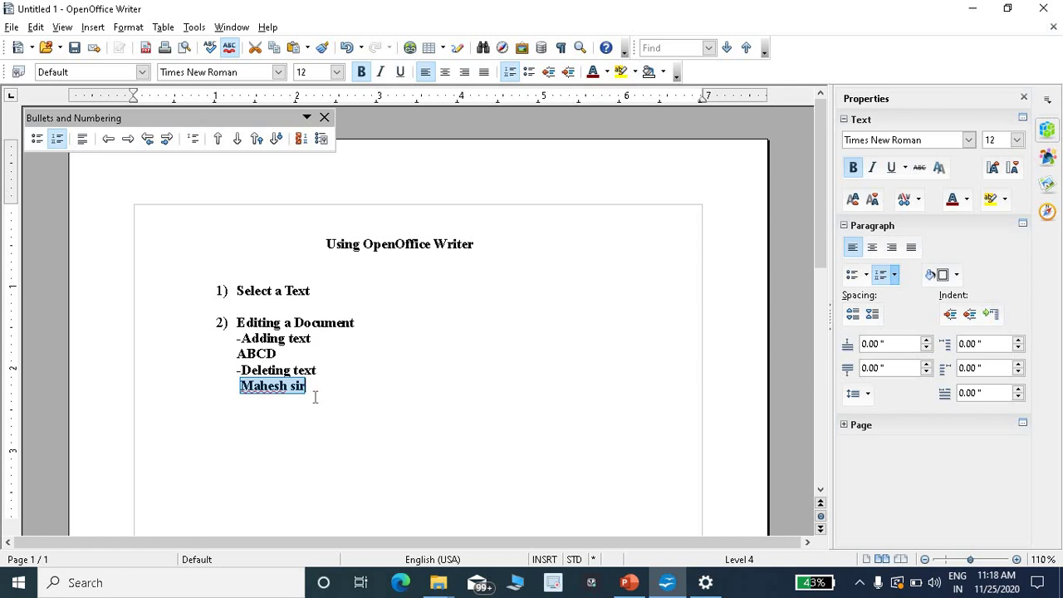
key(Delete)
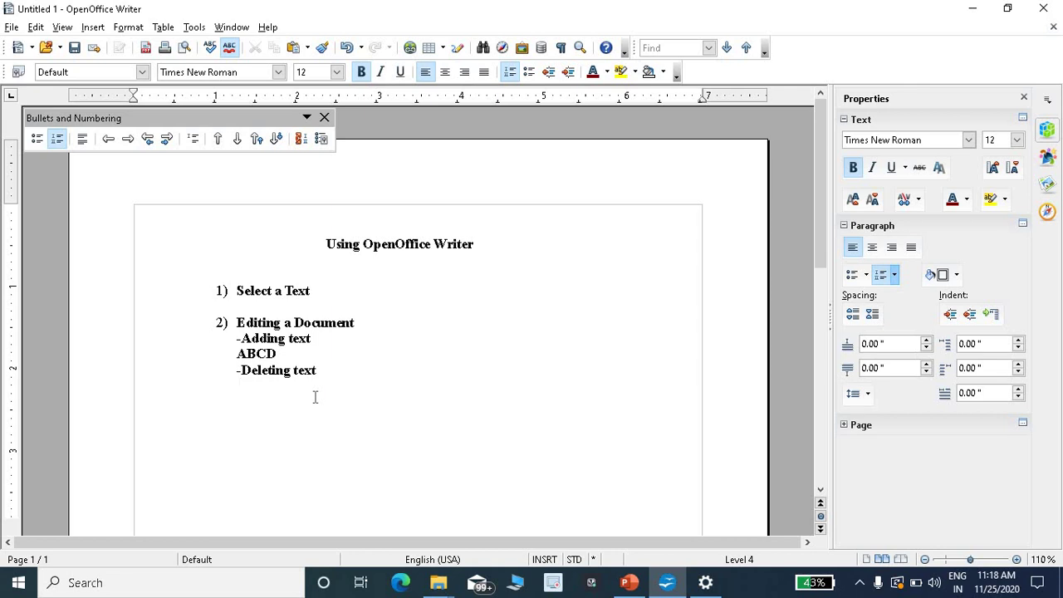
Step: Enter the sample name again under "-Deleting text" and erase it character by character
text(mahesh)
key(BackSpace)
key(BackSpace)
key(BackSpace)
key(BackSpace)
key(BackSpace)
key(BackSpace)
Step: Enter "delete key,backspace" under "-Deleting text" and prefix the adding and deleting sub-items with "1)" and "2)"
text(delete)
text( key)
text(,)
text(ba)
text(ckspace)
text(1))
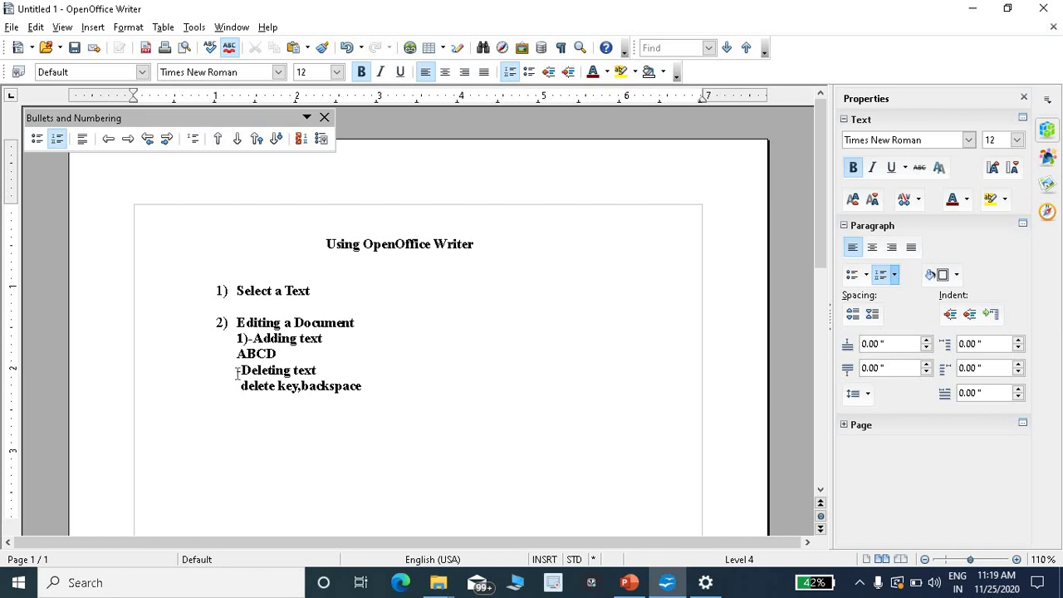
text(2)-)
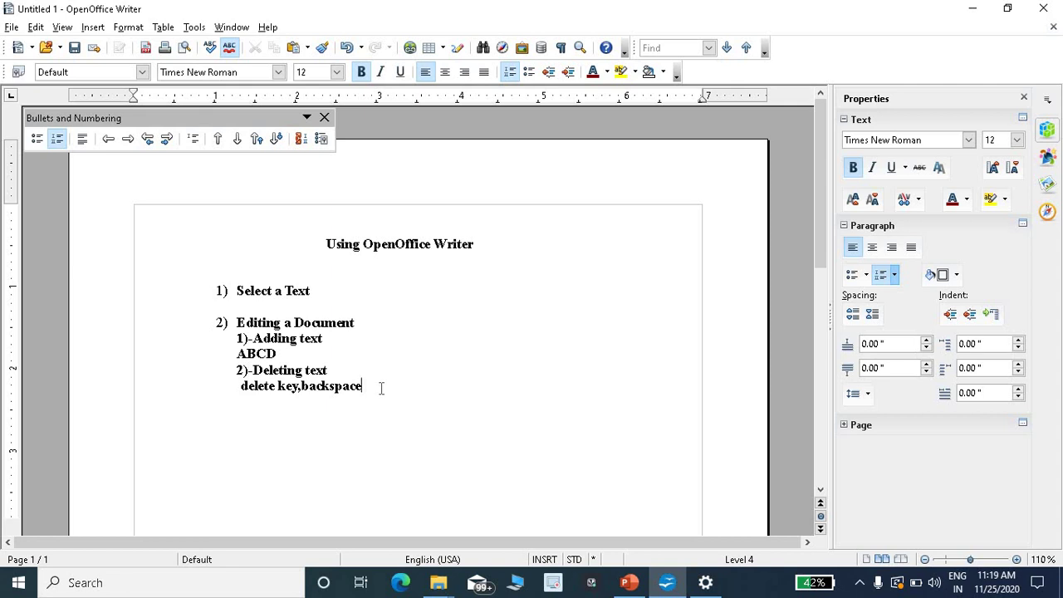
Step: Add the unnumbered line "3)Copying text" below "delete key,backspace"
key(Return)
key(BackSpace)
text(3))
text(c)
key(BackSpace)
text(Copy)
text(ing )
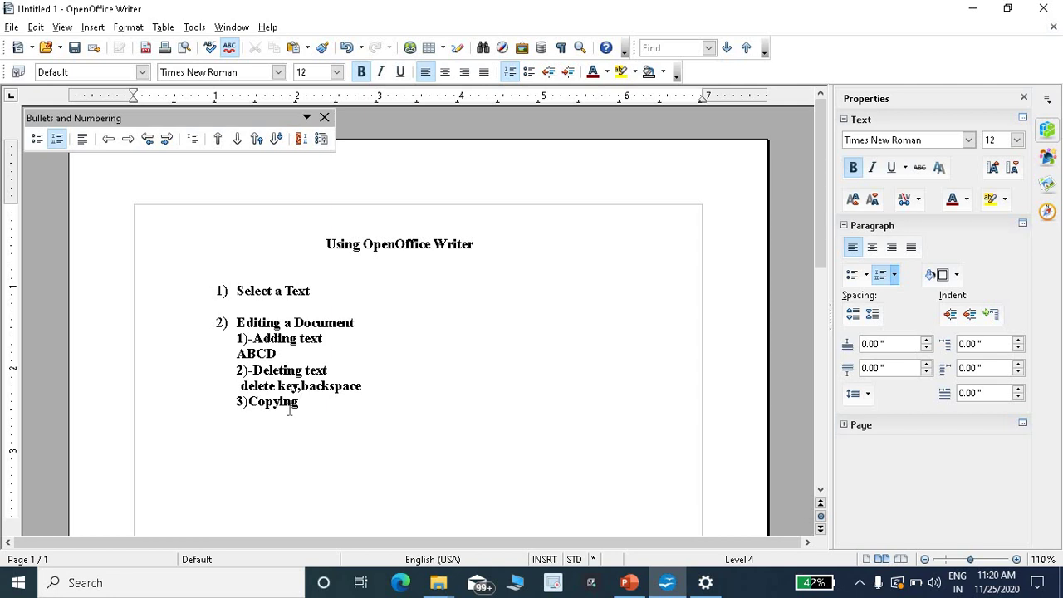
text(text)
Step: Add an indented, unnumbered line reading "OpenOffice" below "3)Copying text"
key(Return)
key(BackSpace)
text(Open)
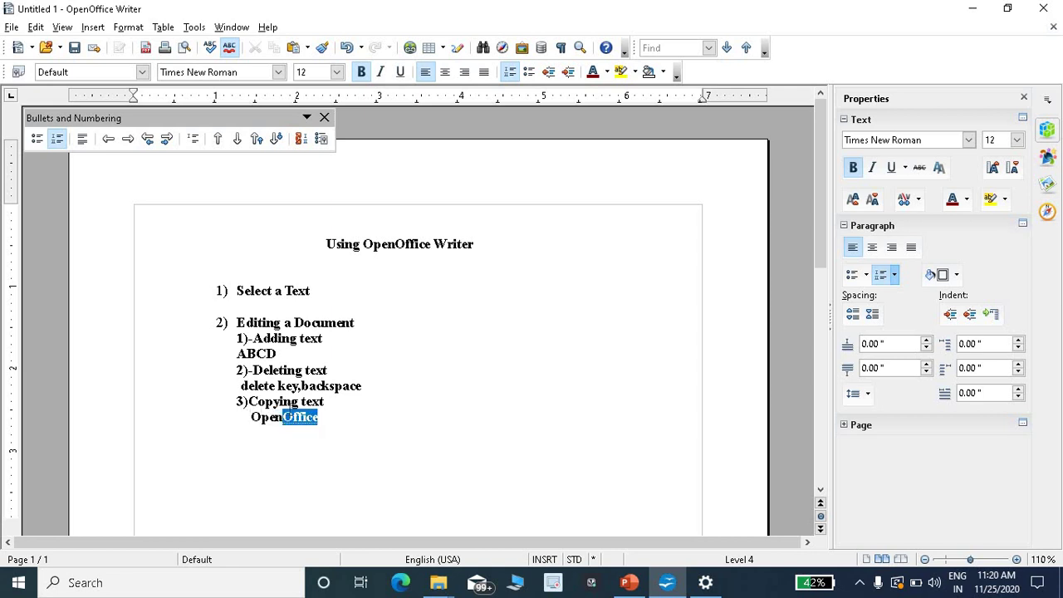
text(Office)
Step: Copy the word "OpenOffice" under "3)Copying text" and paste it on a new unnumbered line below
double_click(293, 417)
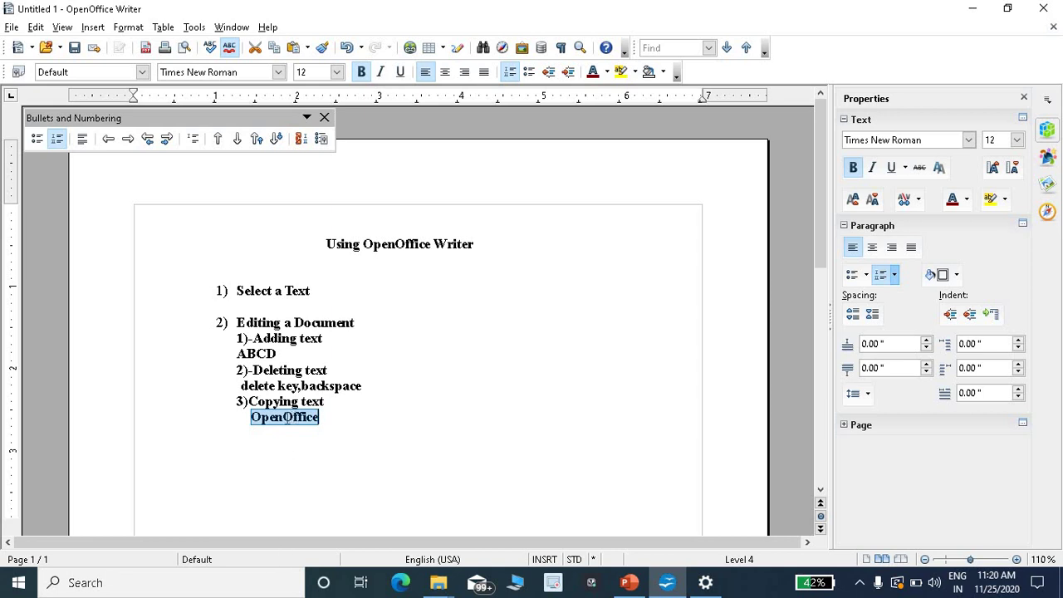
right_click(287, 421)
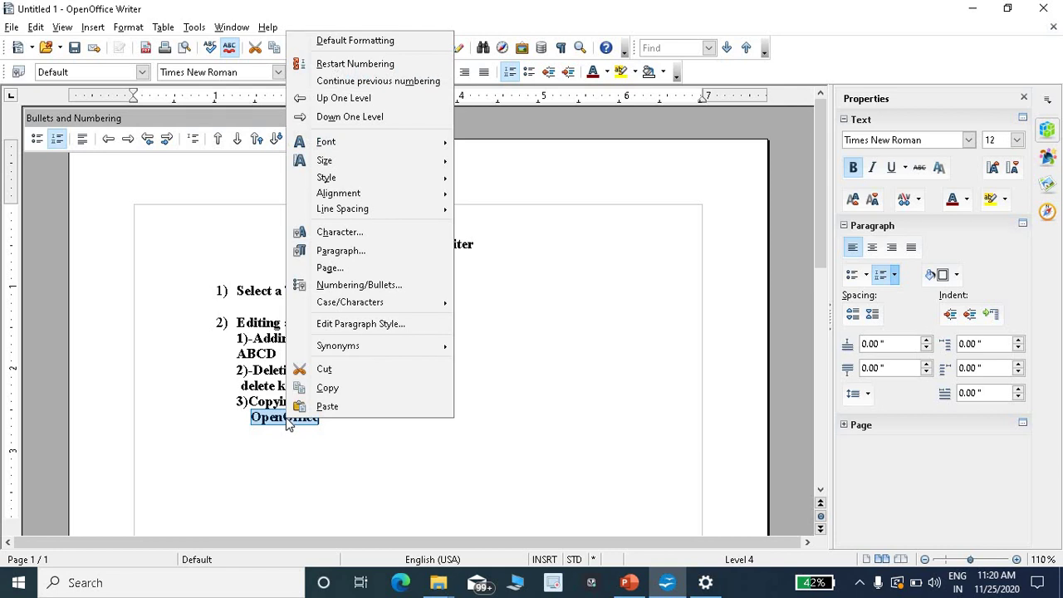
click(328, 388)
click(335, 418)
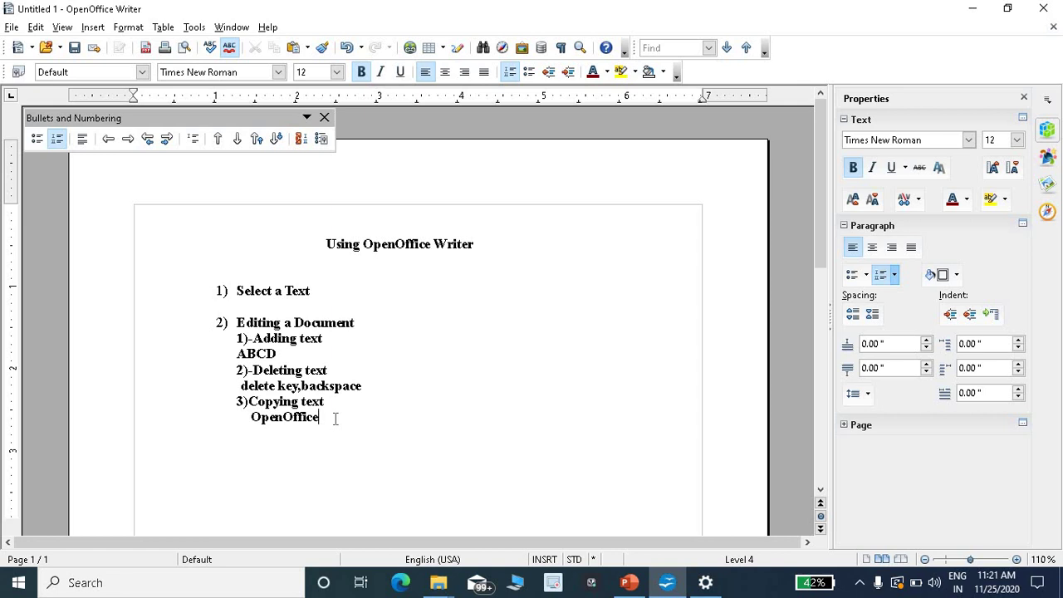
key(Return)
key(BackSpace)
right_click(257, 435)
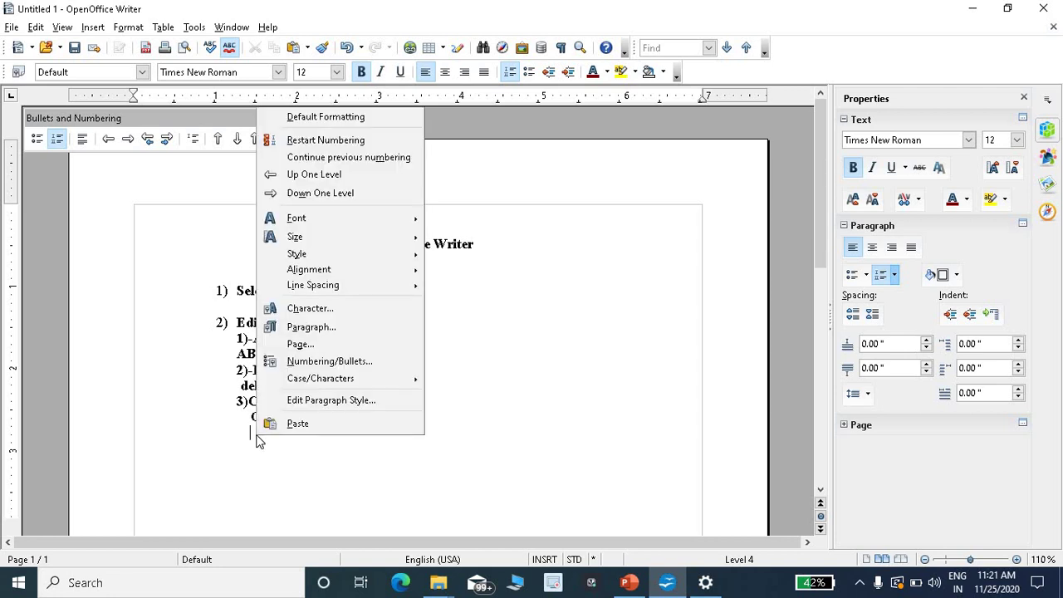
click(321, 424)
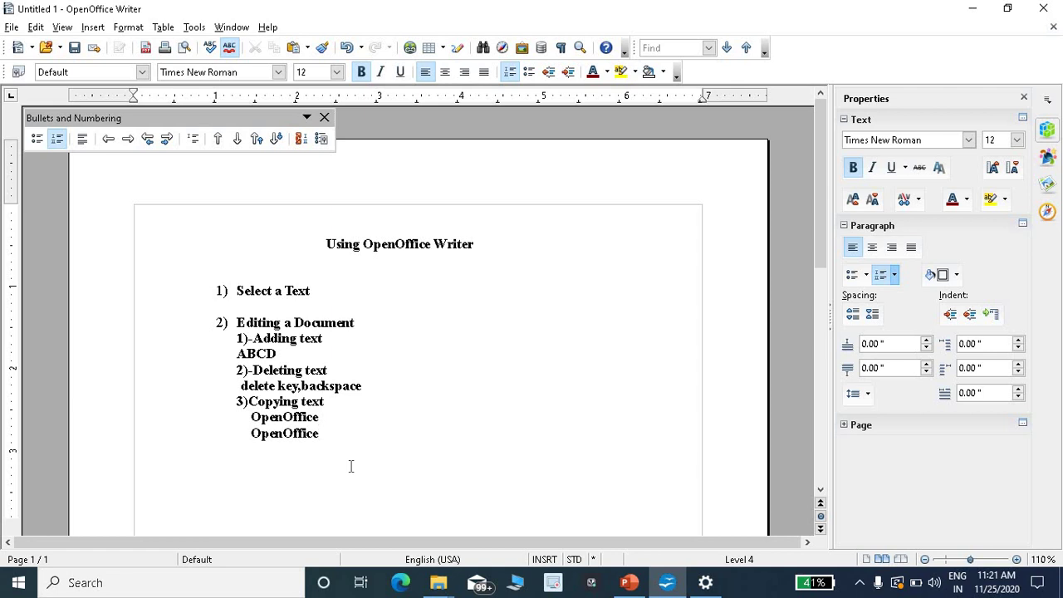
Step: Erase some trailing characters and undo back past the pasting of the second "OpenOffice"
key(BackSpace)
key(BackSpace)
key(BackSpace)
key(ctrl+z)
key(ctrl+z)
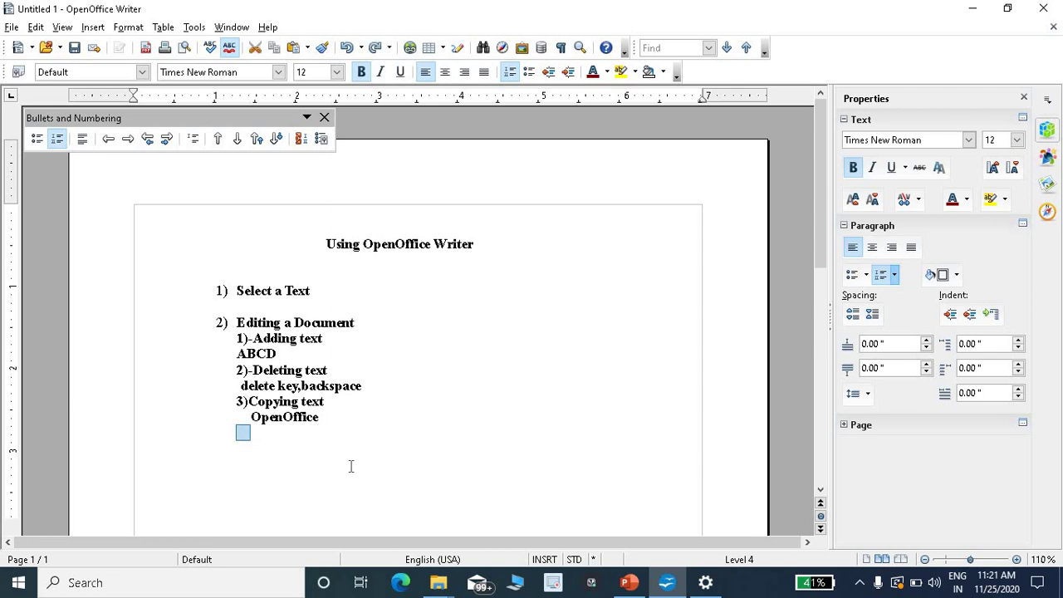
Step: Cut the word "OpenOffice" under "3)Copying text" and paste it back on the same line
click(320, 417)
double_click(297, 418)
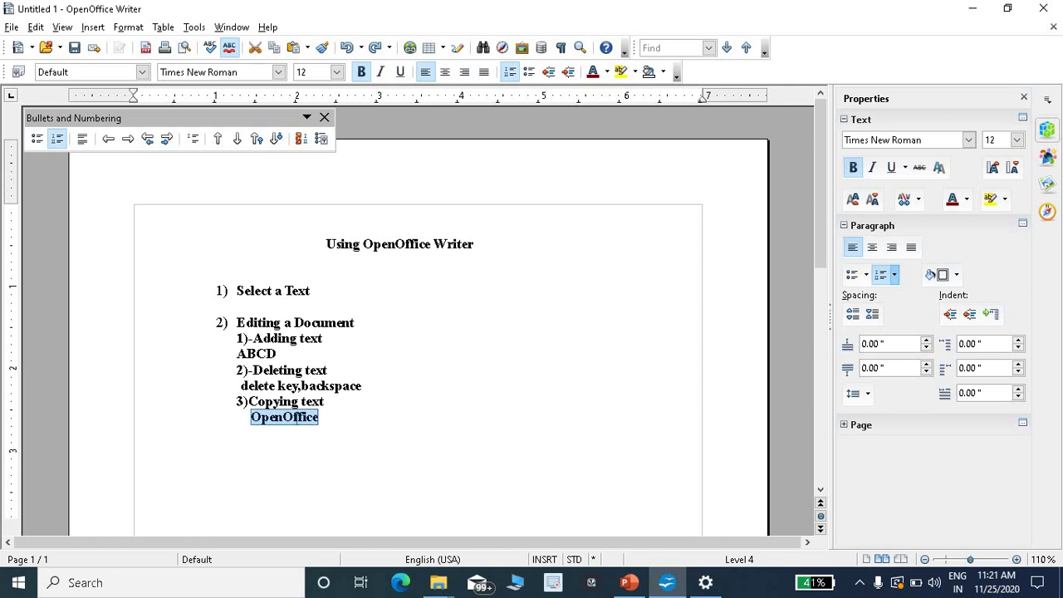
right_click(296, 420)
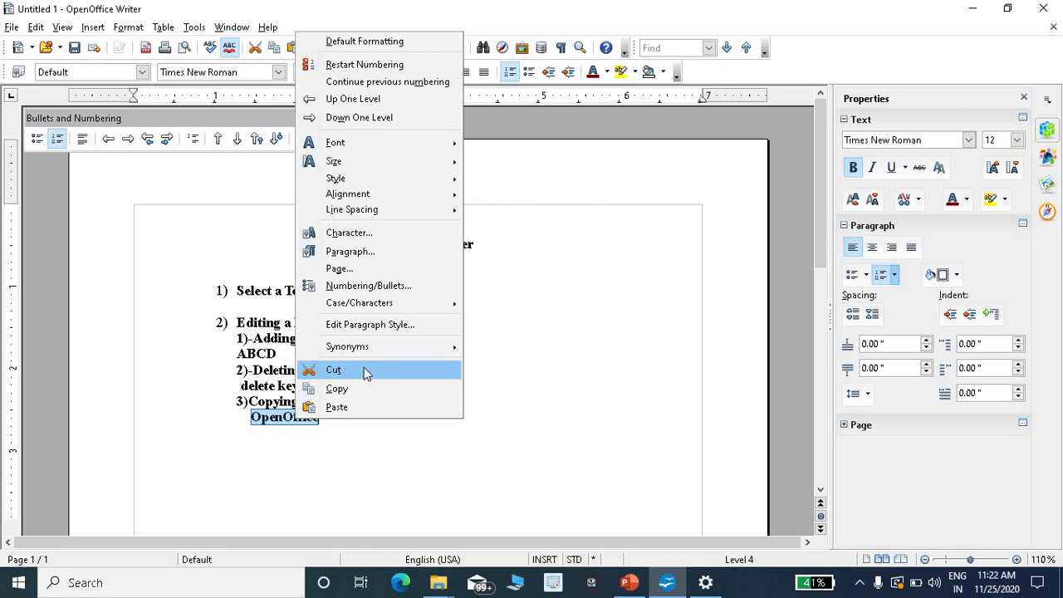
click(366, 374)
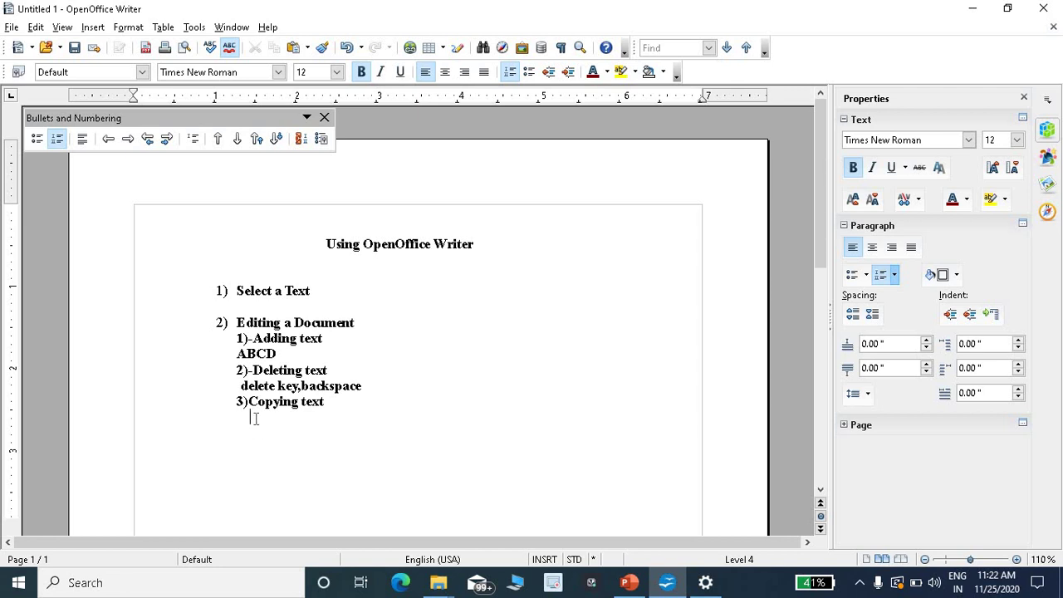
right_click(255, 418)
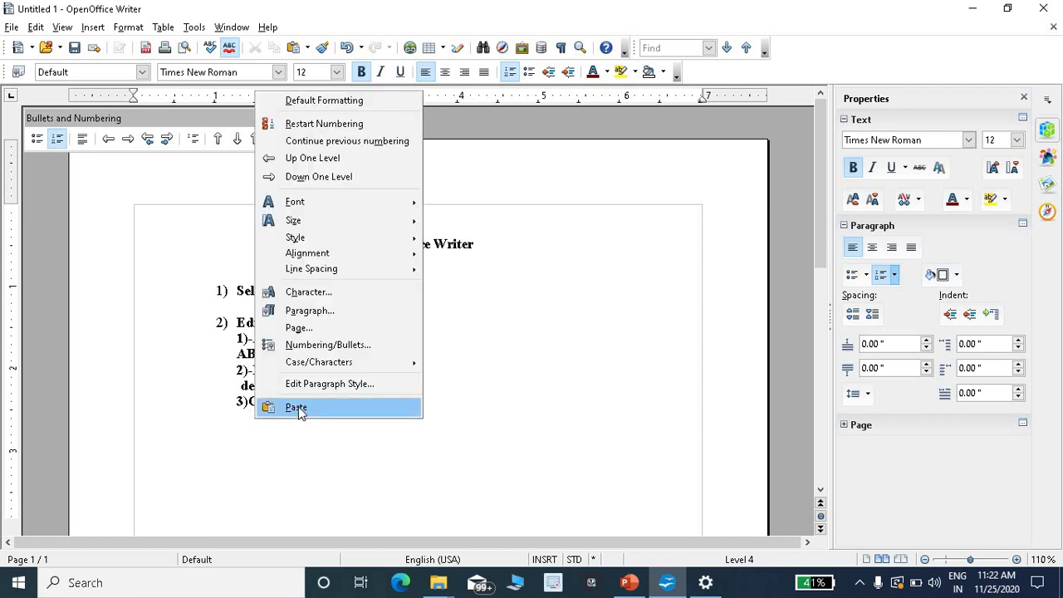
click(298, 408)
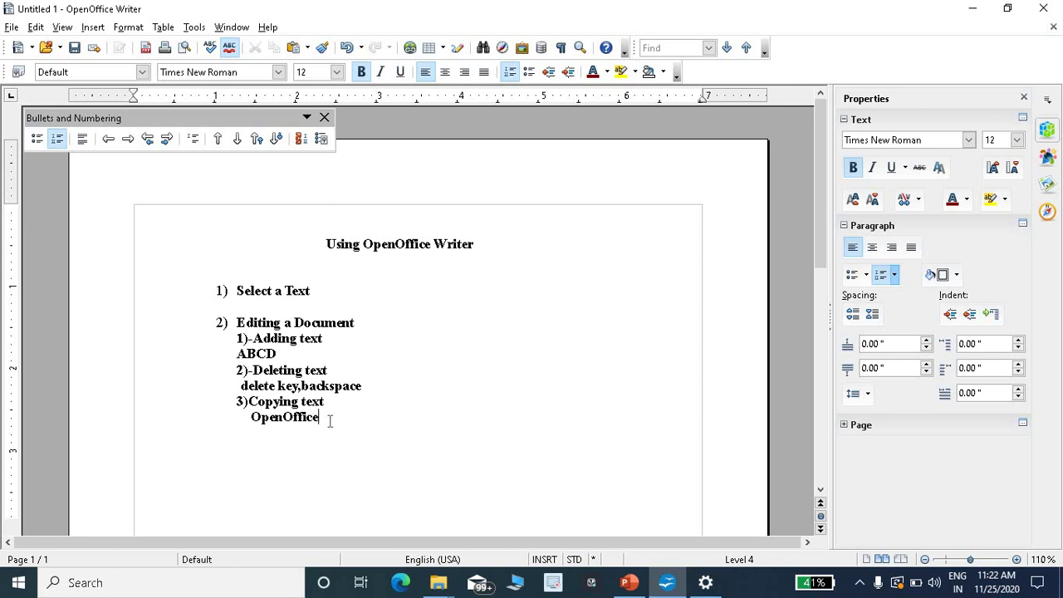
Step: Copy the word "OpenOffice" under "3)Copying text" and paste it on a new numbered line below
double_click(275, 419)
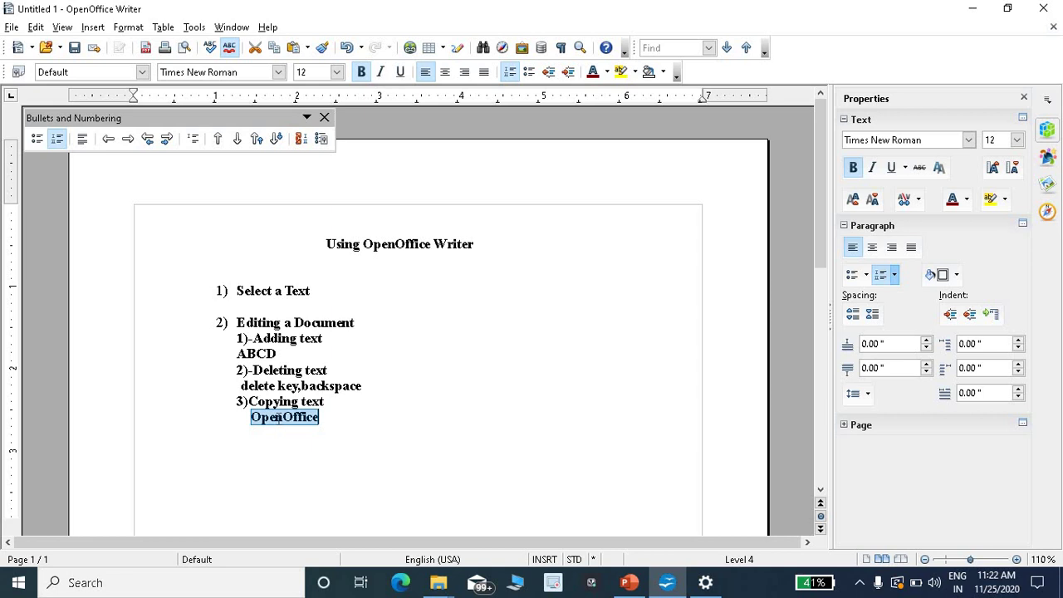
right_click(279, 422)
click(317, 390)
click(356, 431)
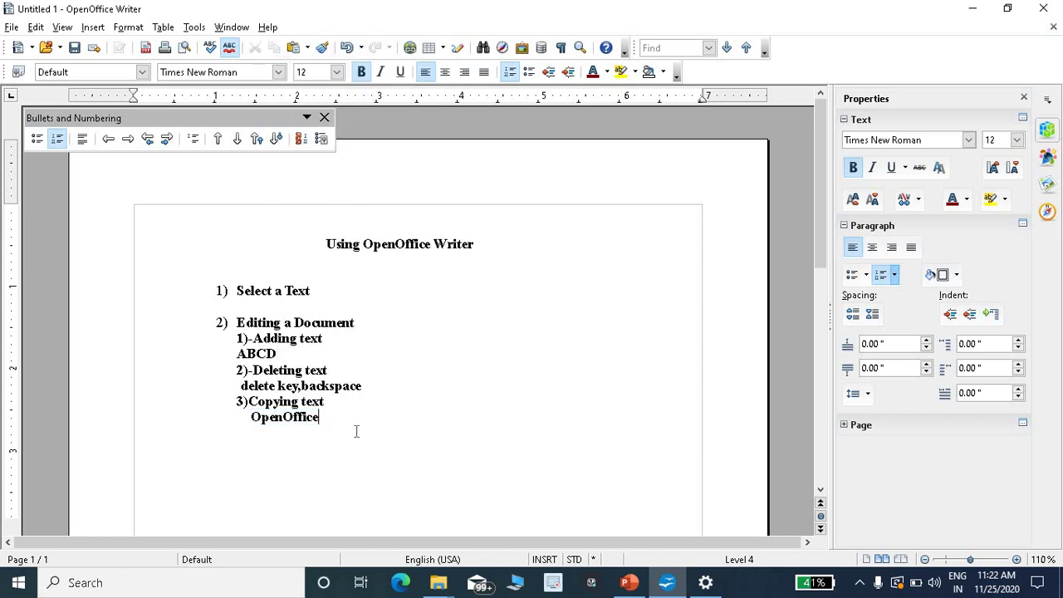
key(Return)
right_click(267, 441)
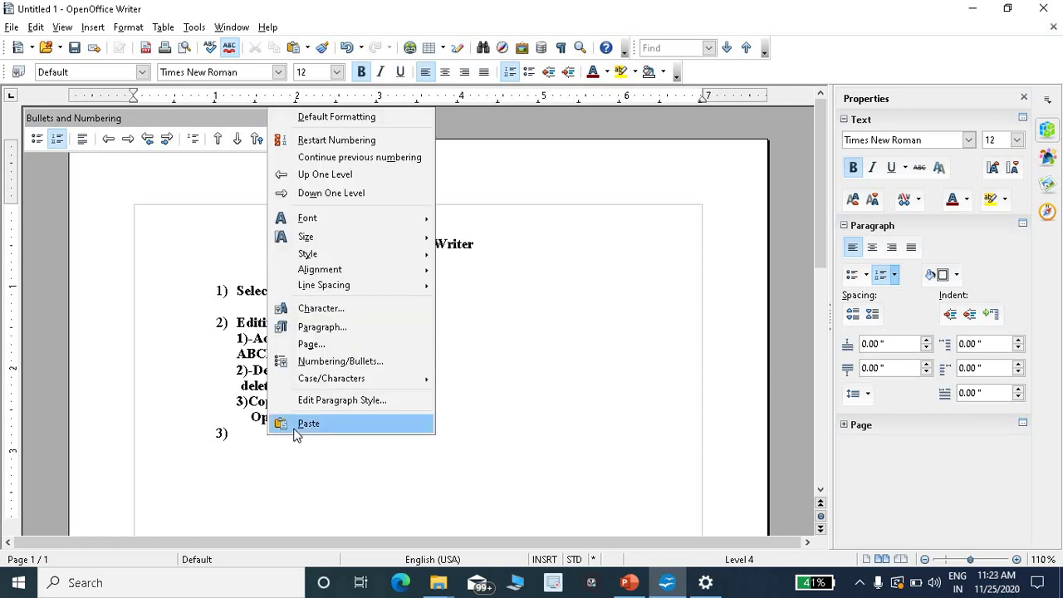
click(298, 433)
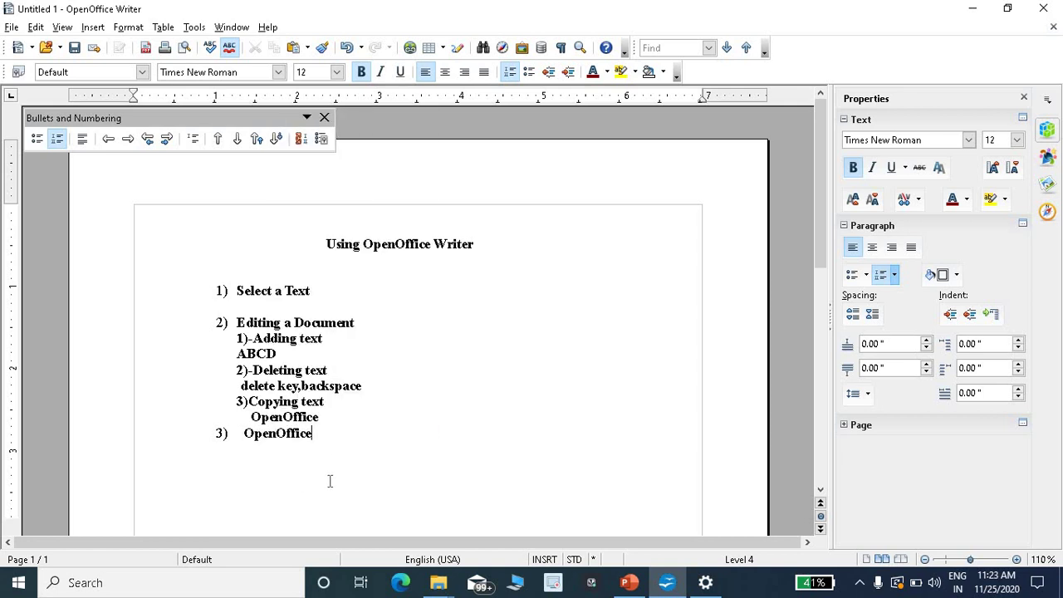
Step: Erase the pasted "OpenOffice" on the last line together with its list number
key(BackSpace)
key(BackSpace)
key(BackSpace)
key(BackSpace)
key(BackSpace)
key(BackSpace)
key(BackSpace)
key(BackSpace)
key(BackSpace)
key(BackSpace)
key(BackSpace)
key(BackSpace)
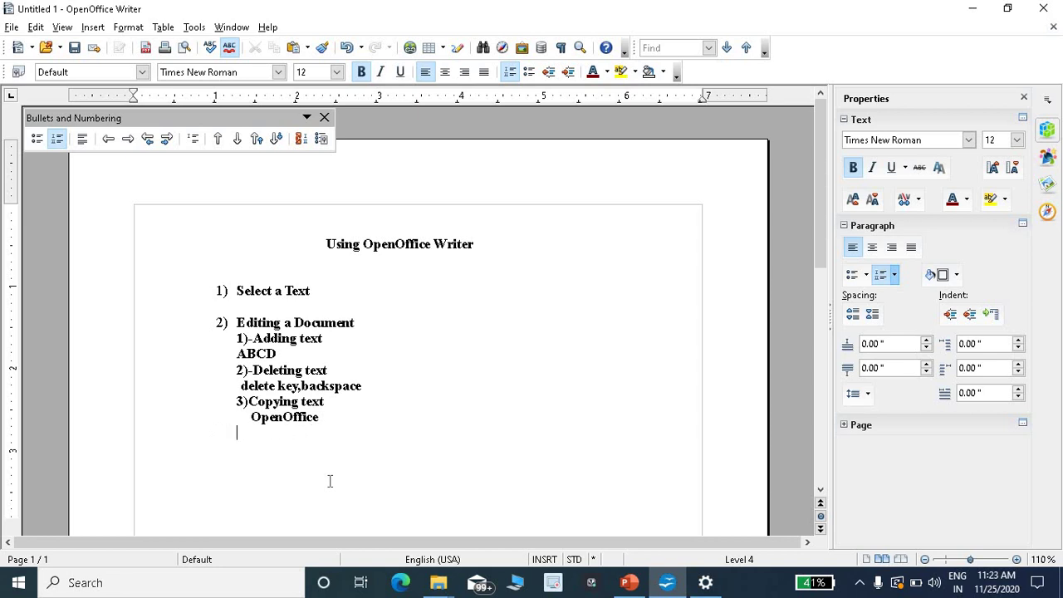
Step: Delete the word "OpenOffice" from the indented line directly below "3)Copying text"
click(343, 405)
click(333, 419)
click(341, 402)
click(339, 418)
key(BackSpace)
key(BackSpace)
key(BackSpace)
key(BackSpace)
key(BackSpace)
key(BackSpace)
key(BackSpace)
key(BackSpace)
key(BackSpace)
key(BackSpace)
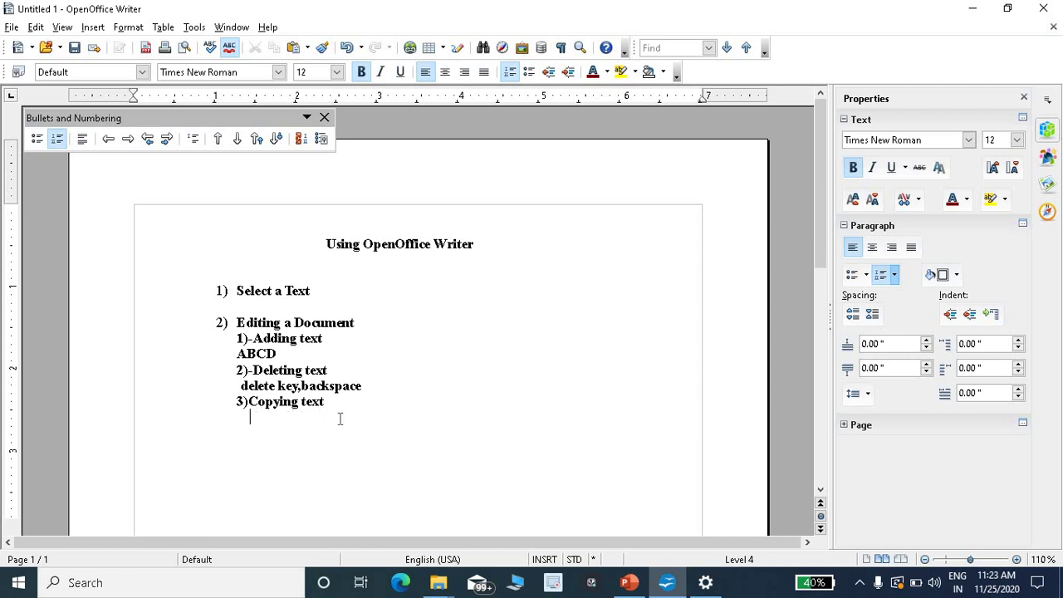
Step: Add the indented, unnumbered lines "cut", "copy" and "Paste" below "3)Copying text"
text(cut)
key(Return)
key(BackSpace)
text(copy)
key(Return)
key(BackSpace)
right_click(283, 456)
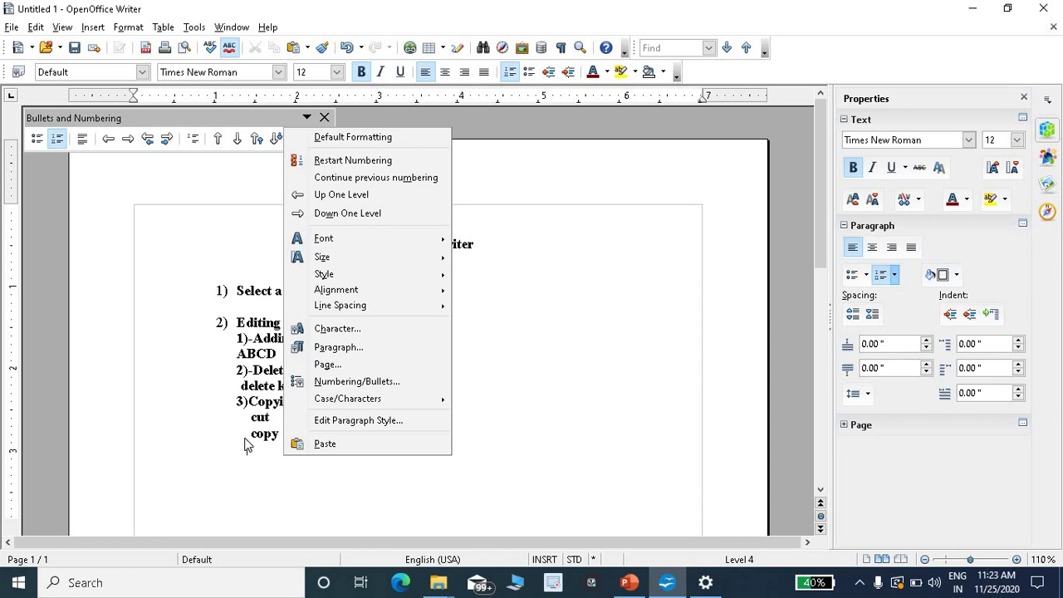
click(259, 449)
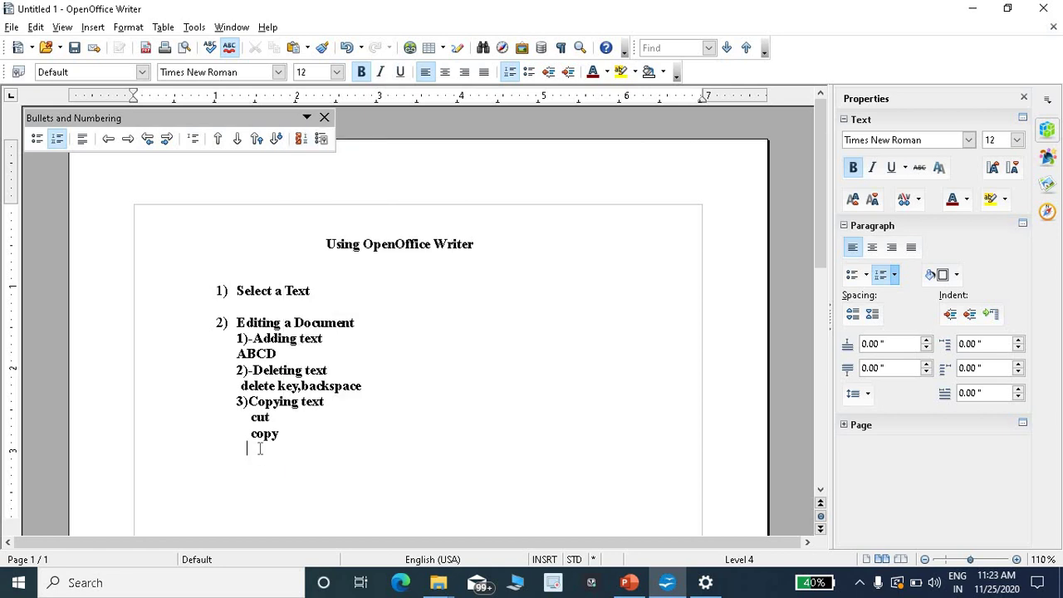
text(Paste)
Step: Append the shortcut "(CTRL+X)" after the word "cut" with a few spaces between
click(286, 420)
text(())
text(CTR)
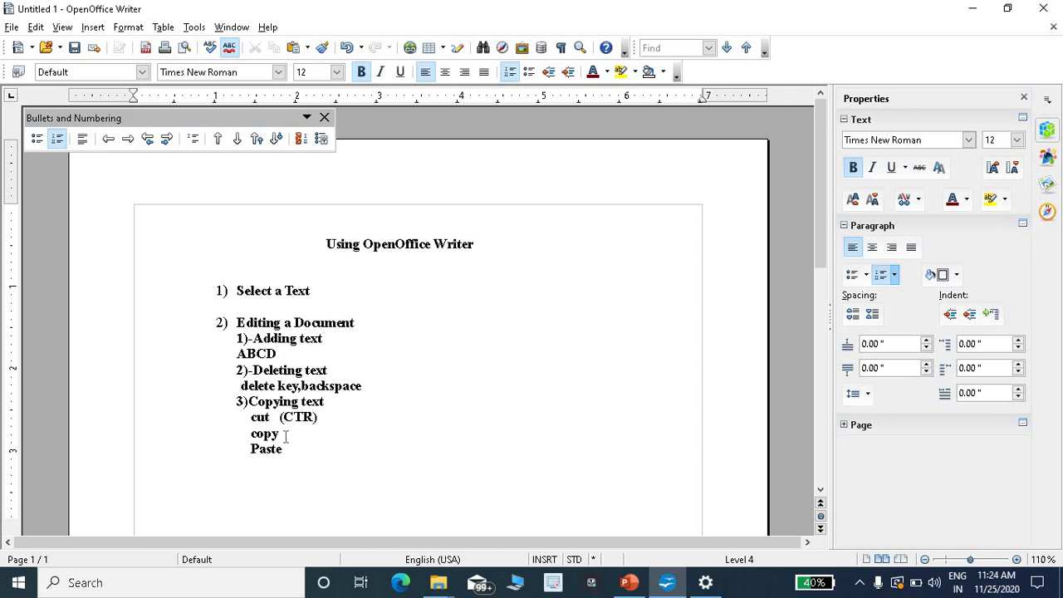
text(L)
text(+)
key(BackSpace)
text(+)
text(X)
text())
Step: Append "(CTRL+C)" after "copy" and "(CTRL+V)" after "Paste"
text(())
key(Left)
text(CTRL)
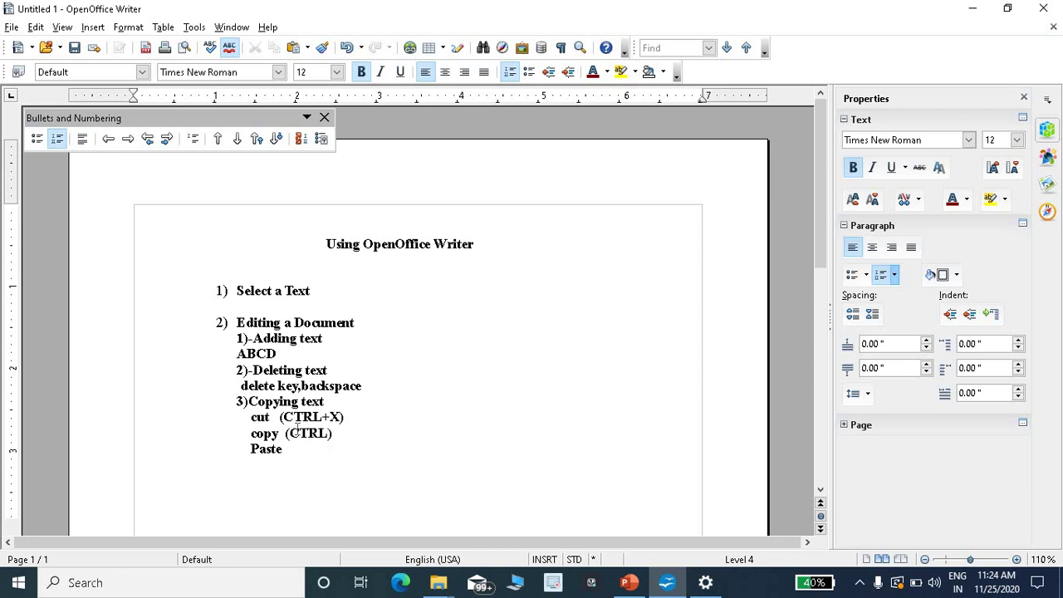
text(+C)
click(304, 447)
text(()CTRL+V)
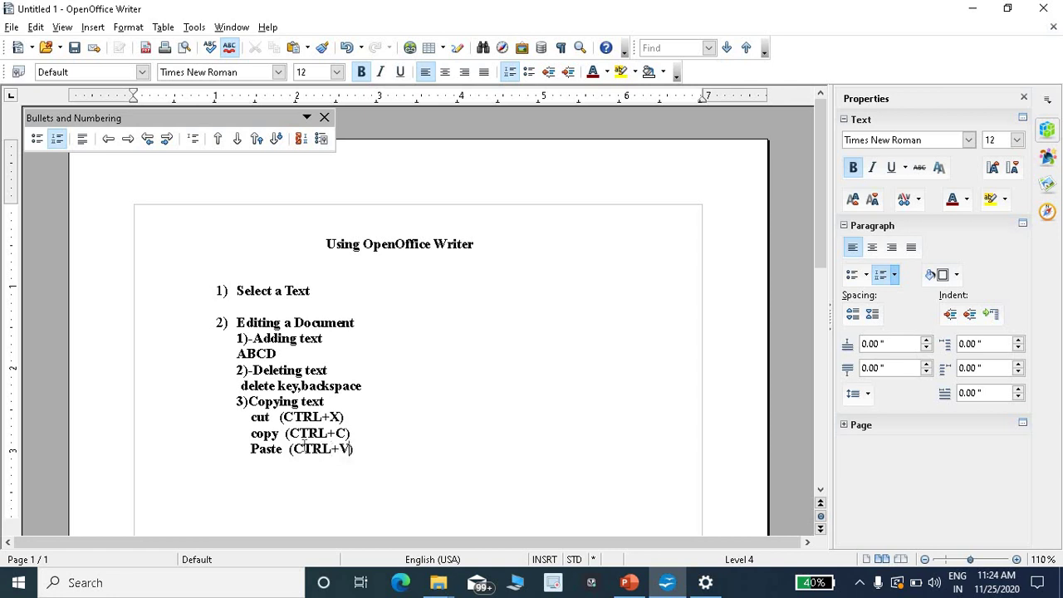
click(345, 403)
key(Return)
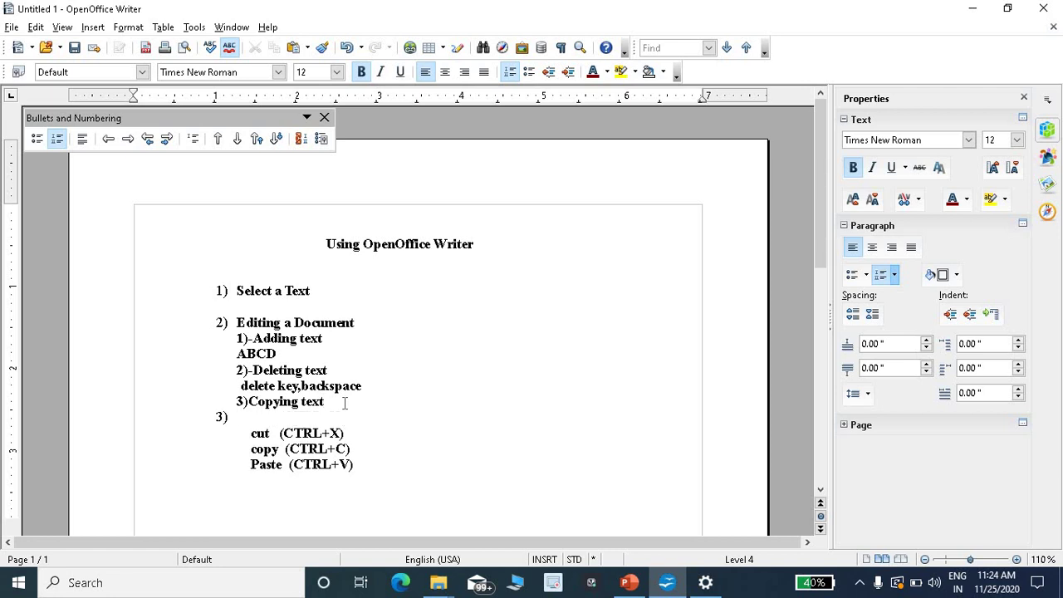
key(BackSpace)
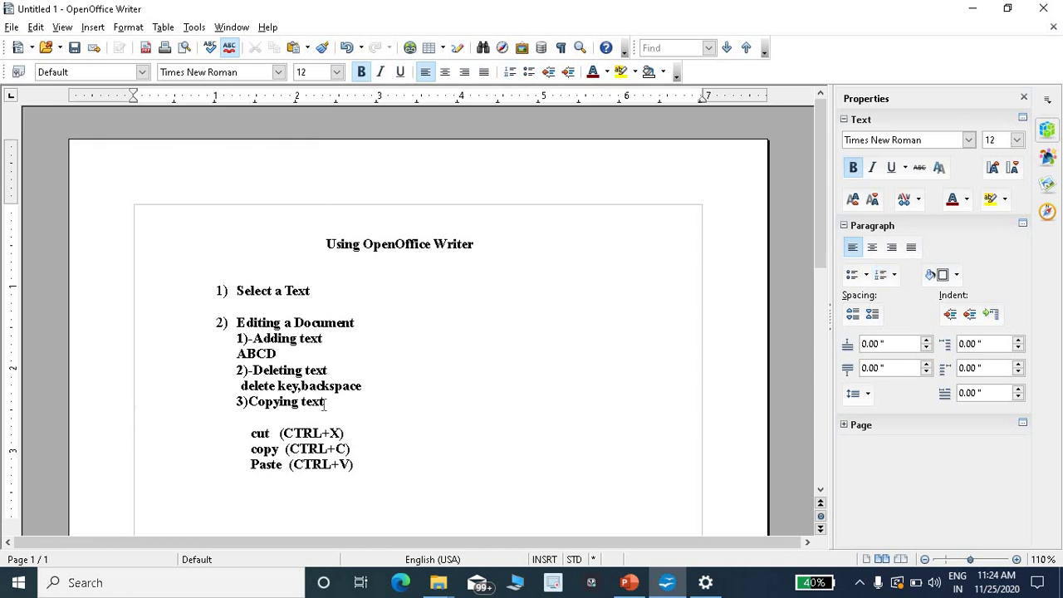
key(BackSpace)
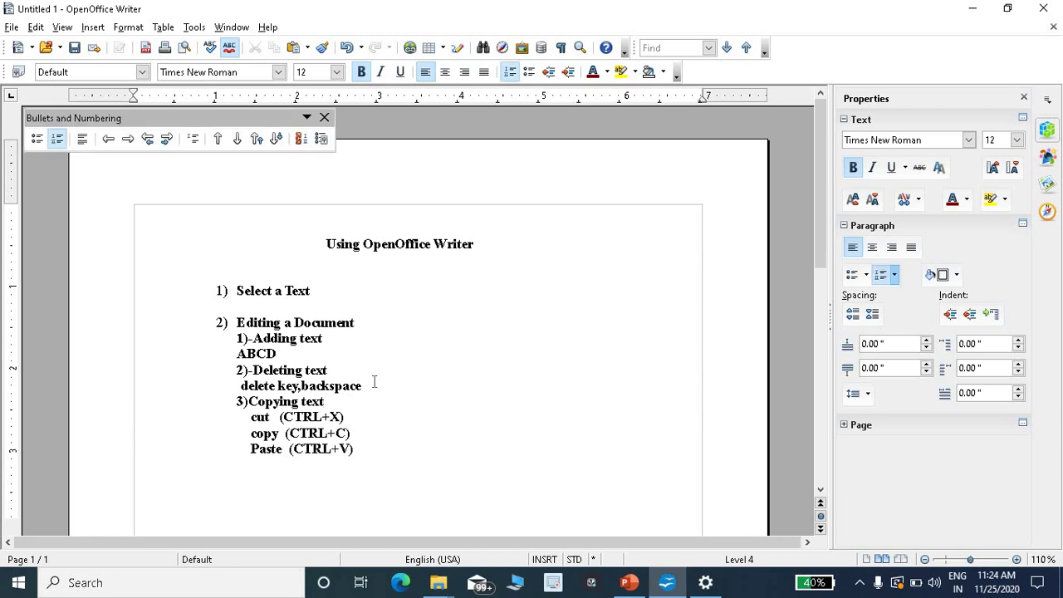
Step: Insert a blank, unnumbered line between "delete key,backspace" and "3)Copying text", and place the cursor below the "Paste" line
key(Return)
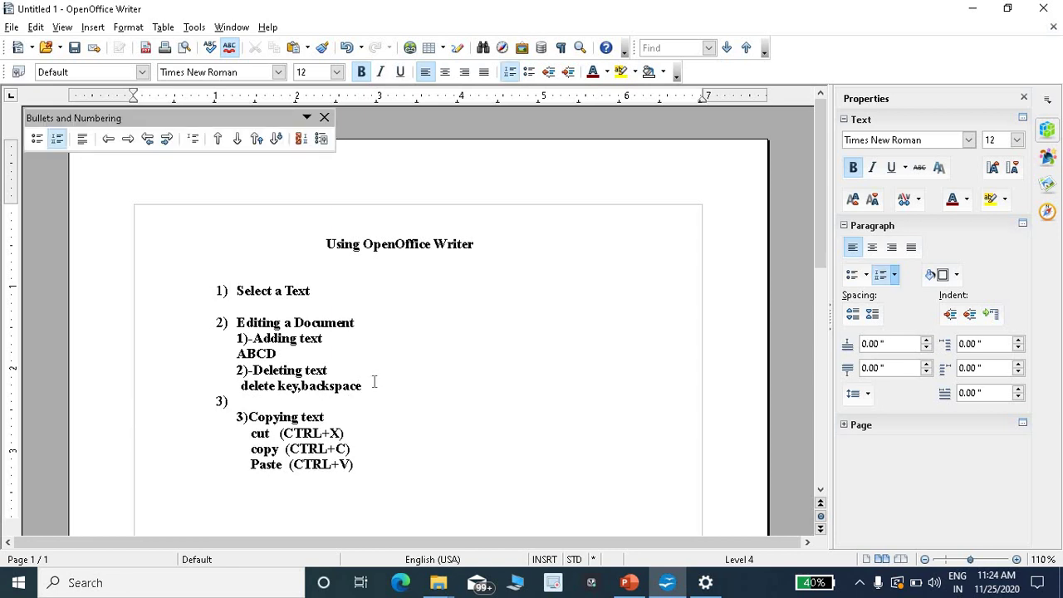
key(BackSpace)
click(364, 475)
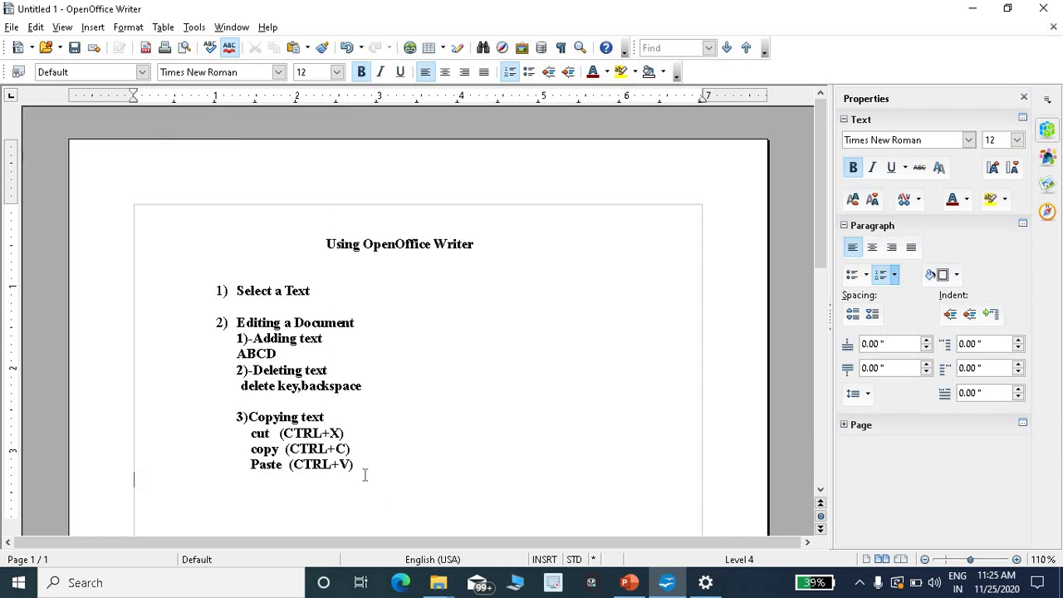